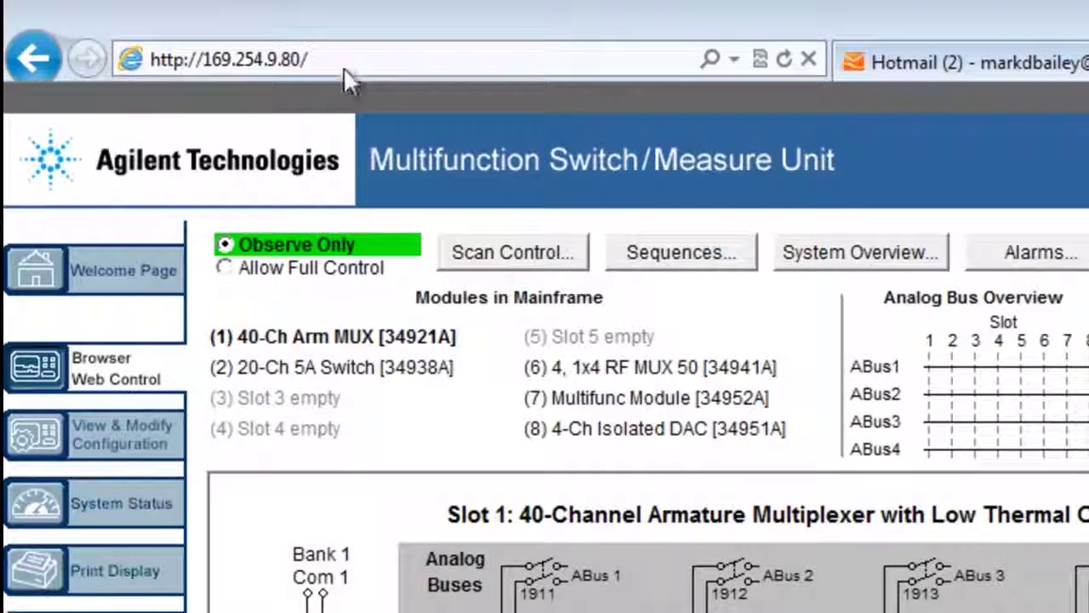
Step: Switch Browser Web Control to Allow Full Control mode
left_click(388, 273)
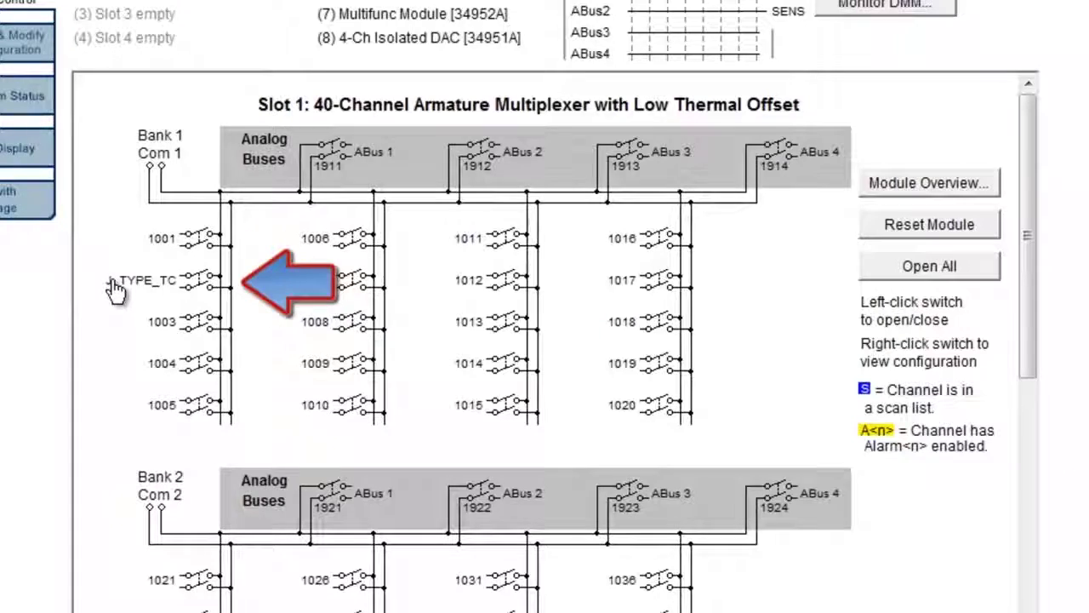
Step: Review channel 1002's thermocouple configuration, then start live monitoring of channel 1002
right_click(115, 289)
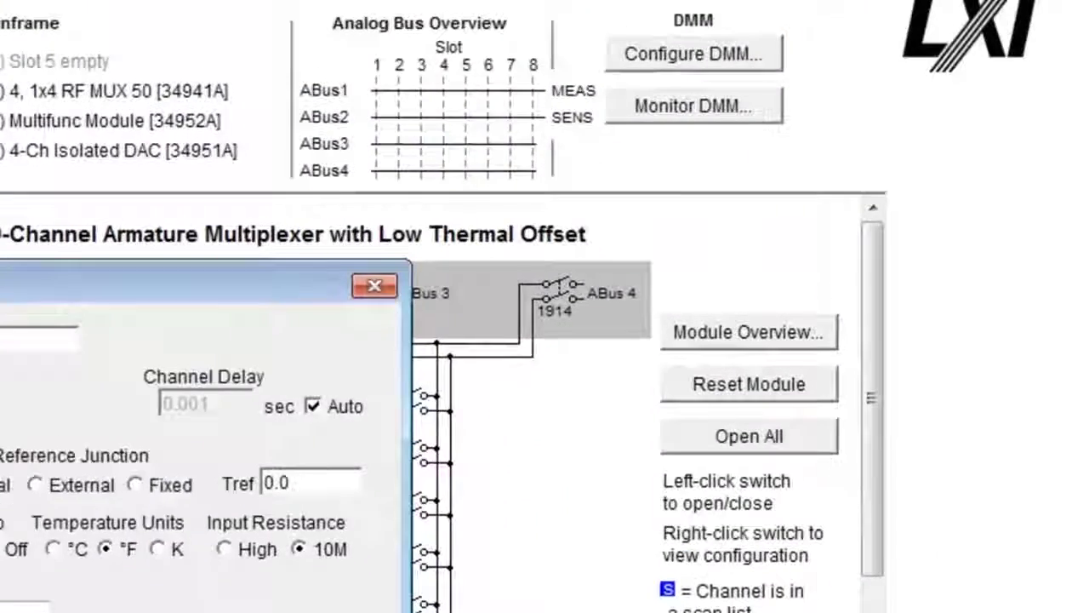
key("Escape")
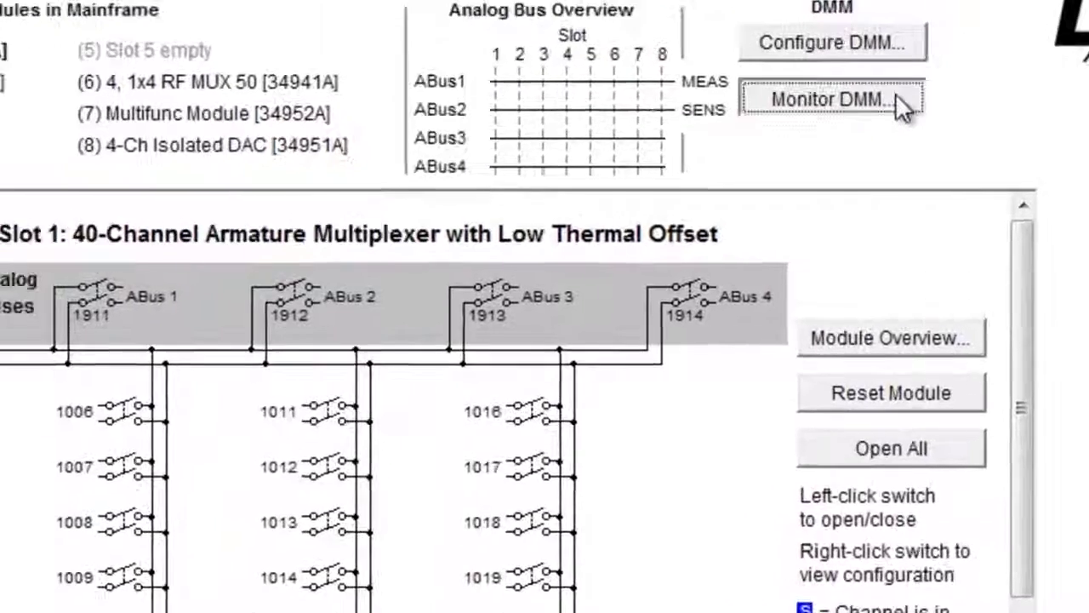
left_click(731, 112)
left_click(0, 203)
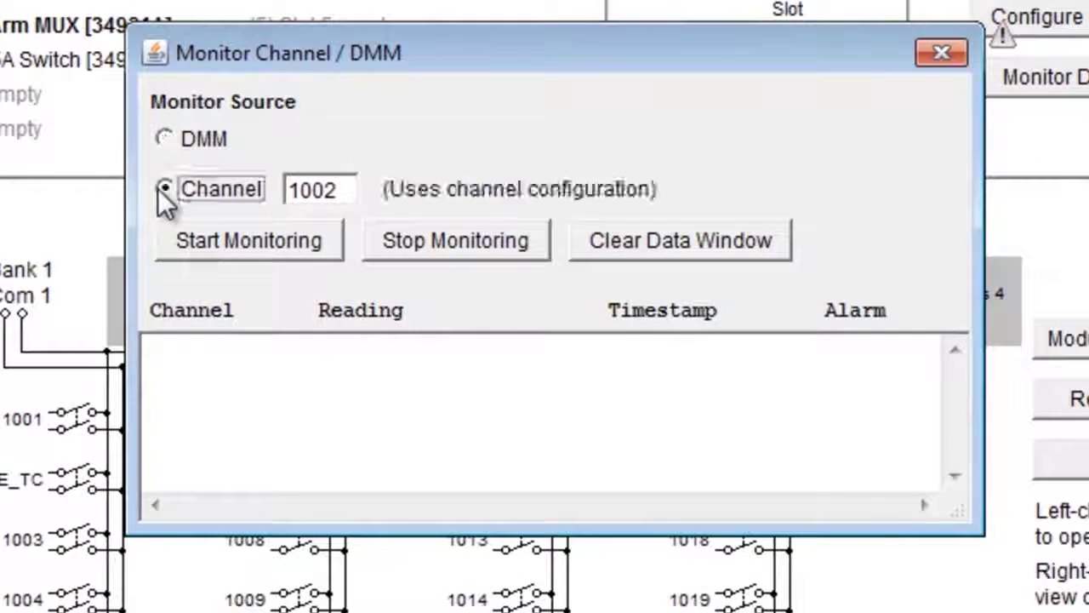
left_click(245, 246)
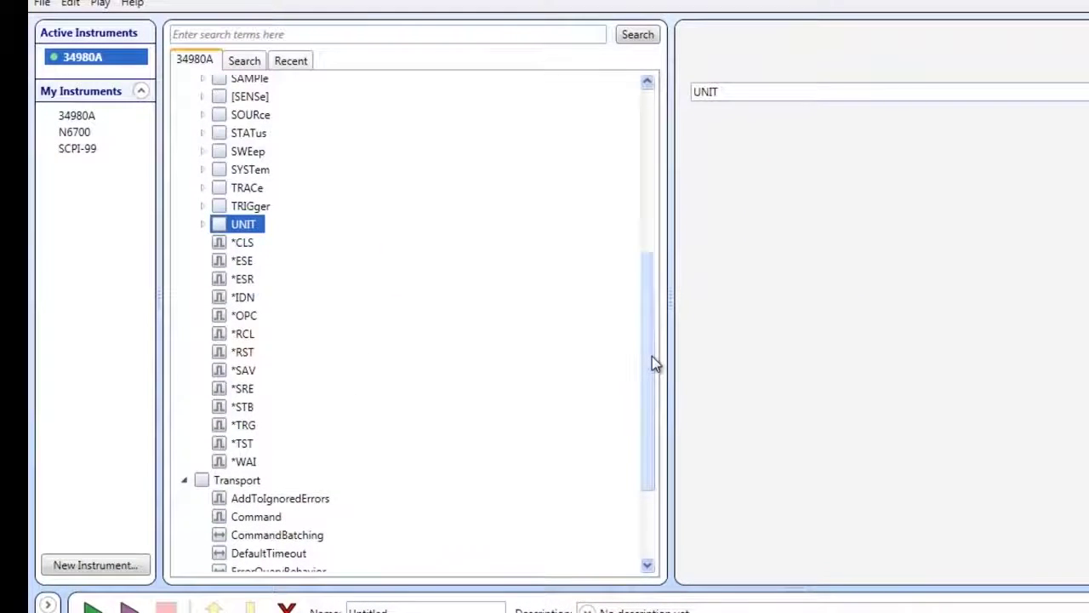
Step: Expand the UNIT group in the 34980A command tree to reveal TEMPerature
left_click_drag(652, 355, 634, 401)
left_click(201, 127)
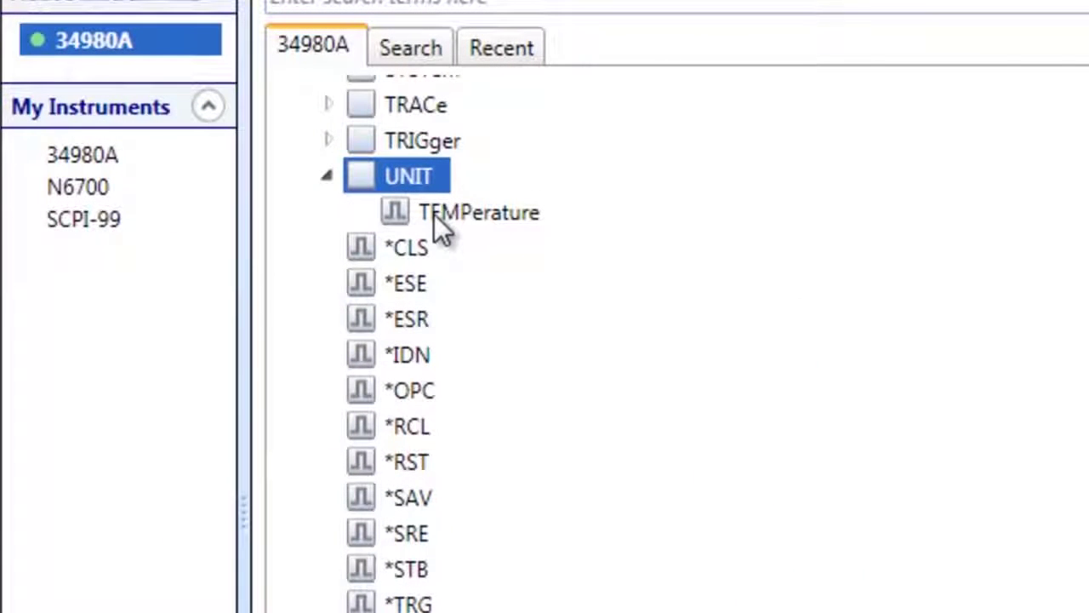
left_click(434, 214)
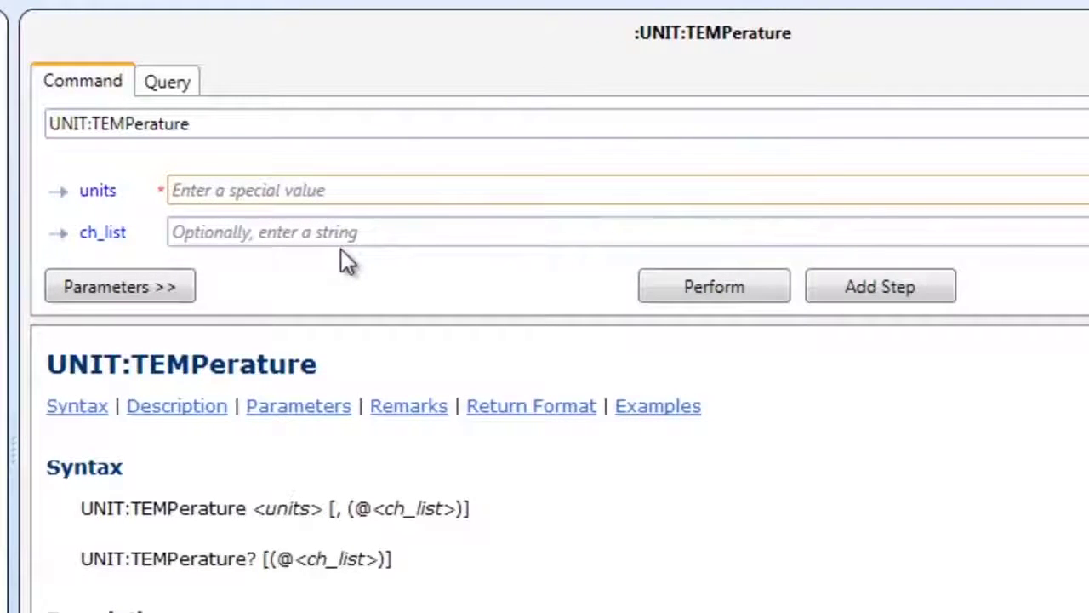
type("F")
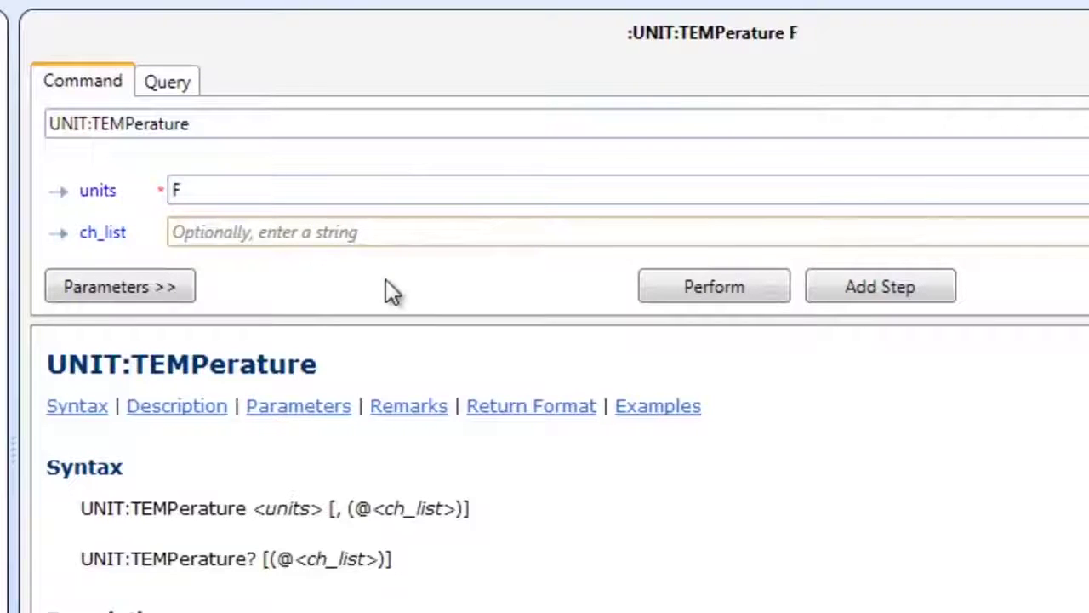
type("@")
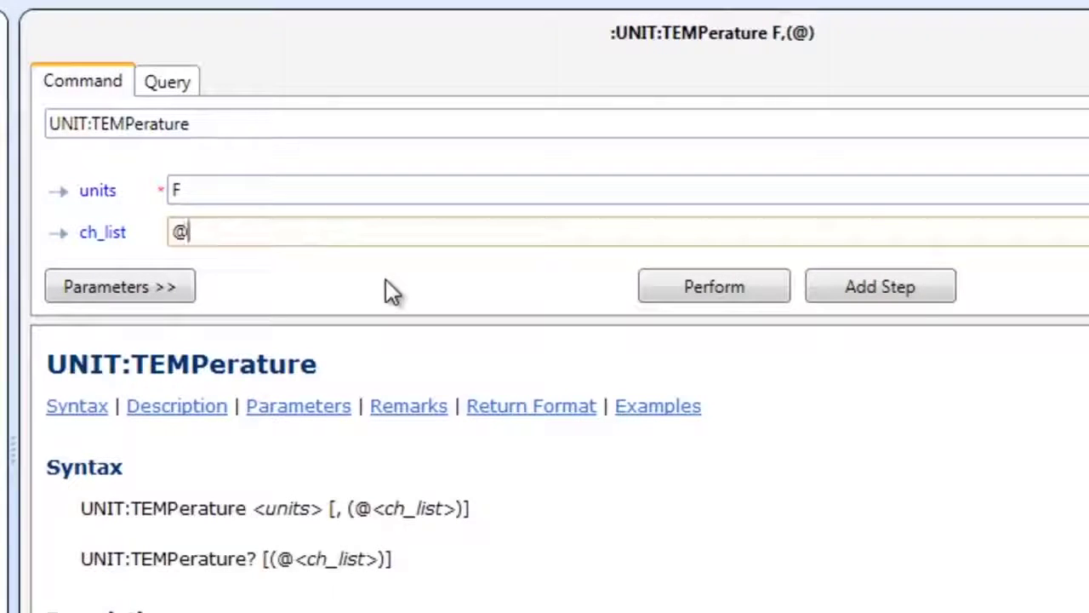
type("1002")
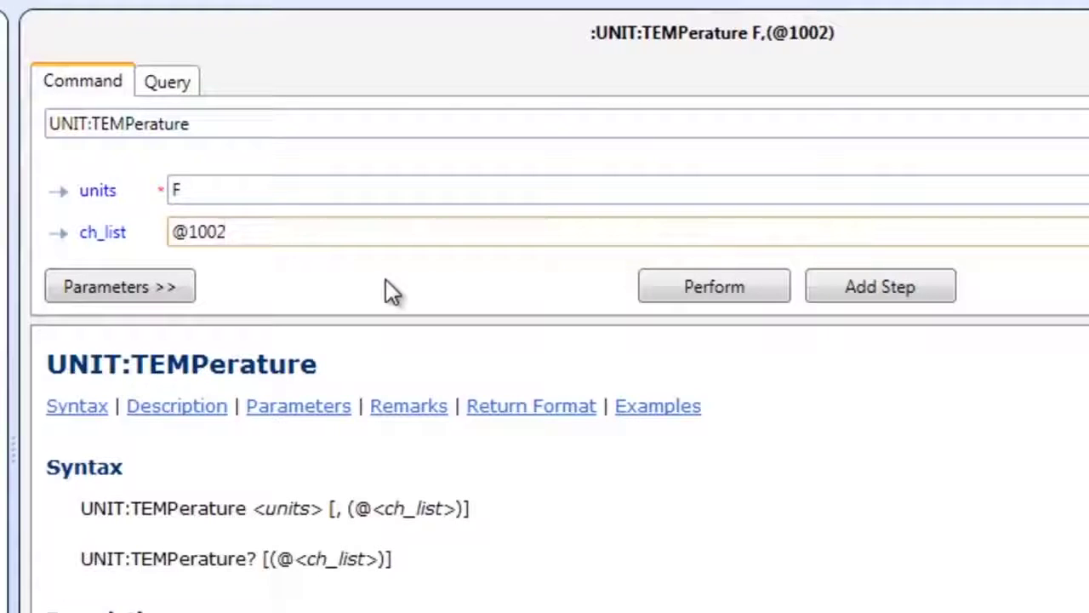
left_click(705, 287)
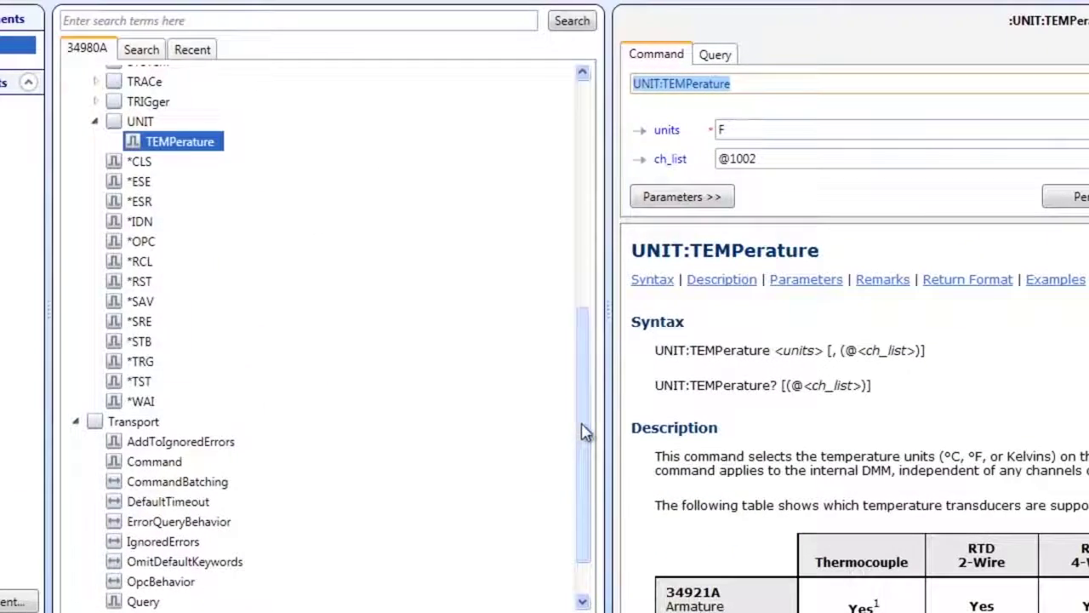
left_click_drag(583, 433, 589, 375)
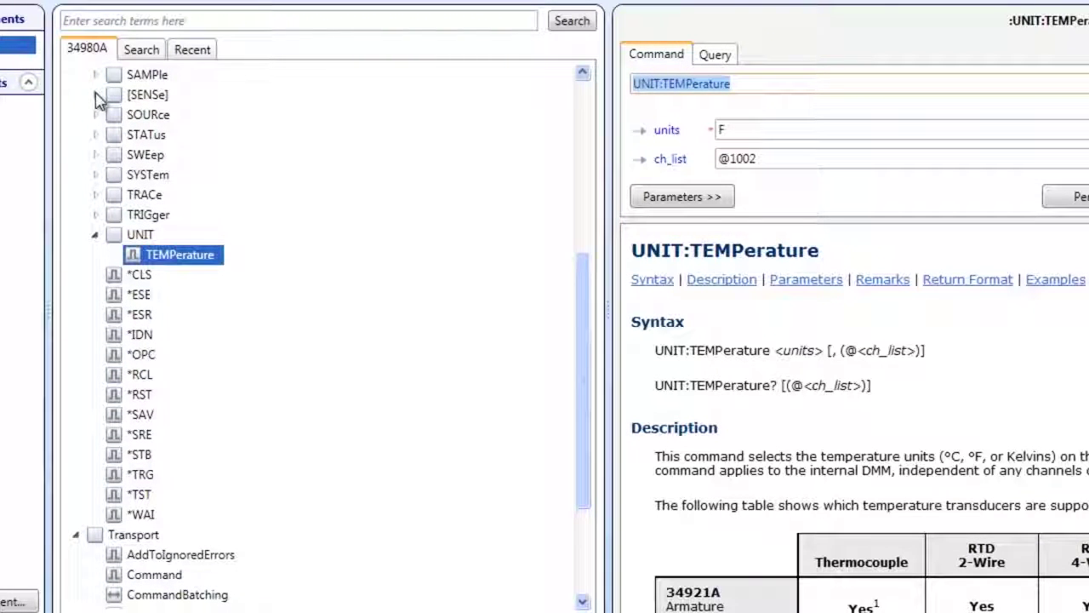
left_click(96, 95)
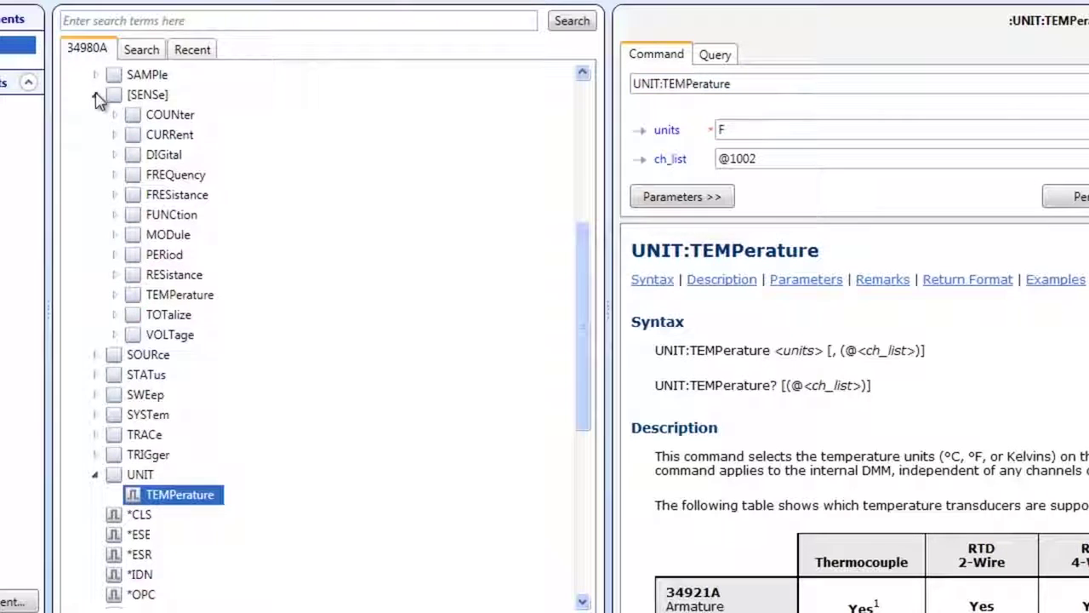
left_click(114, 295)
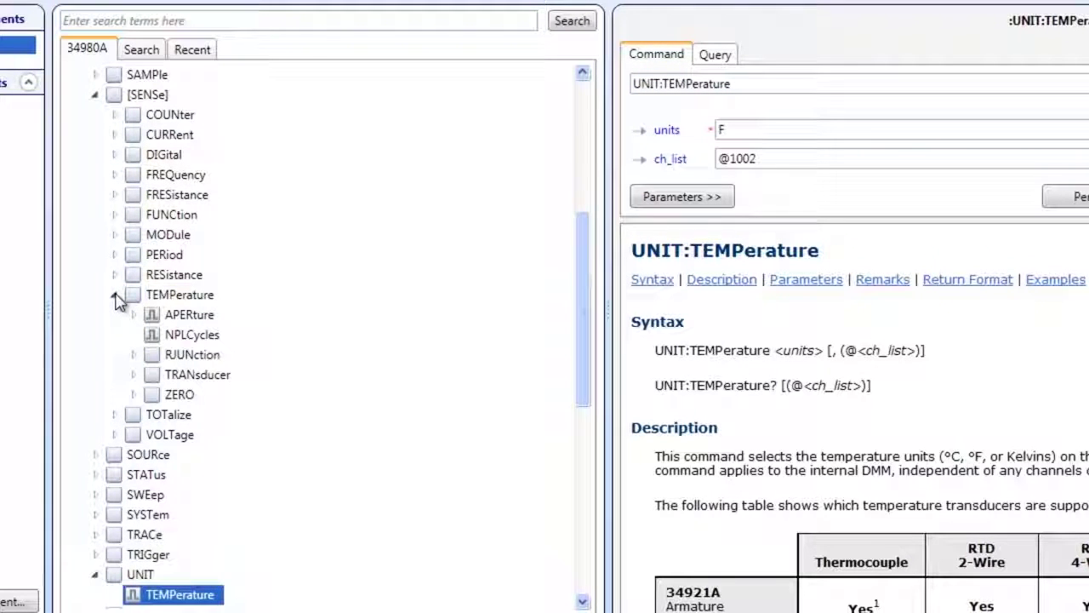
left_click(133, 376)
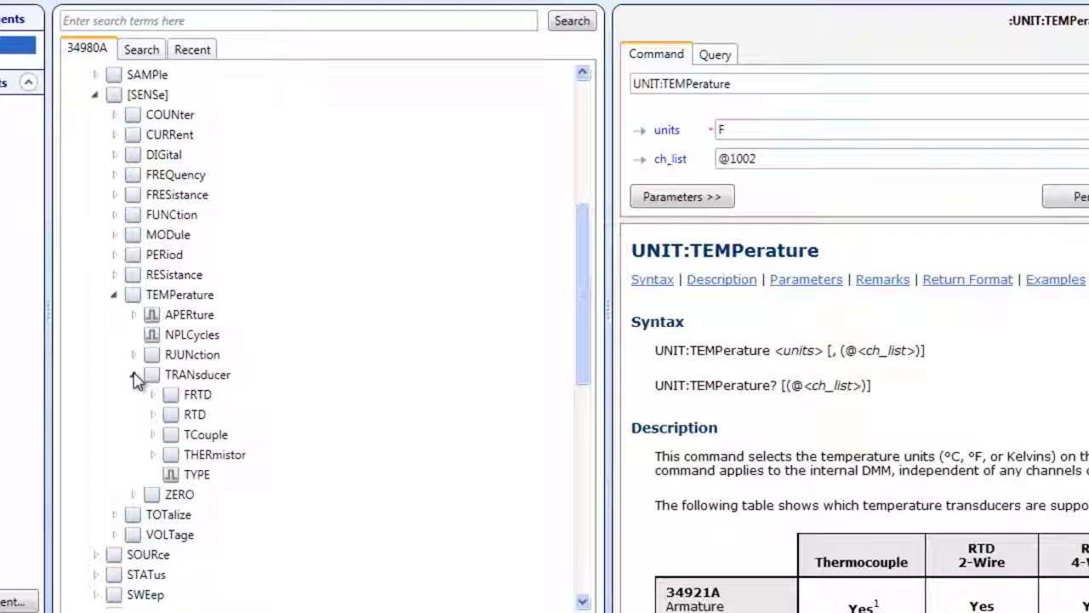
left_click(152, 435)
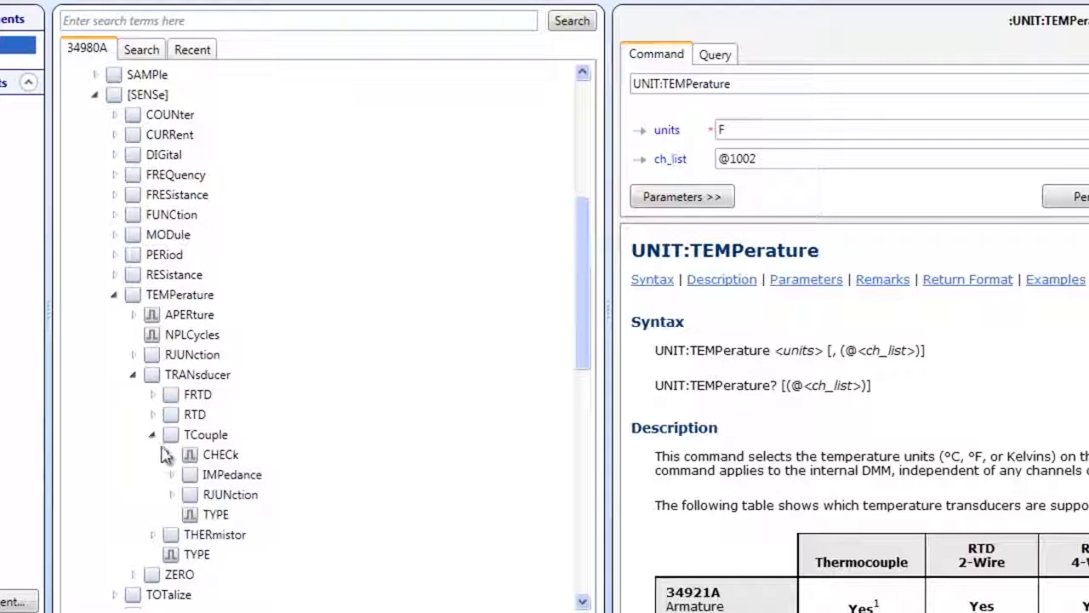
left_click(171, 496)
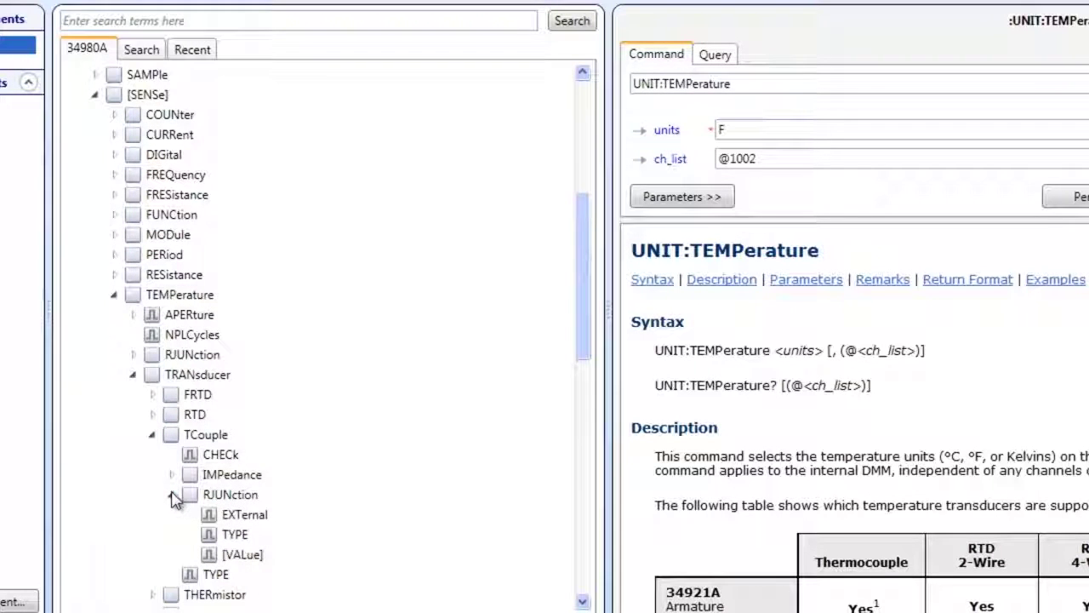
left_click(230, 536)
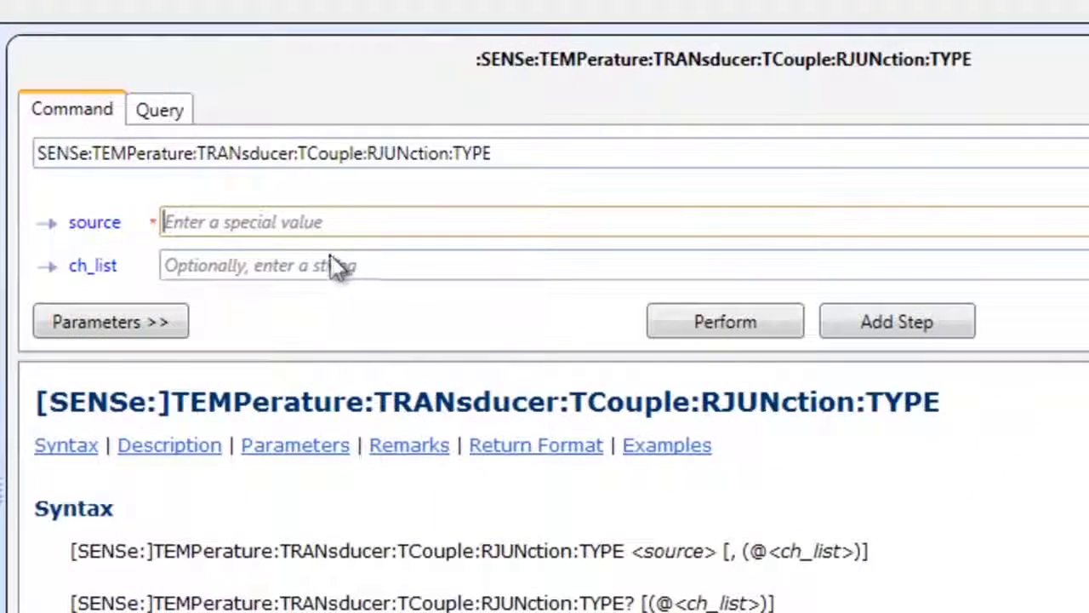
type("INTernal")
left_click(360, 266)
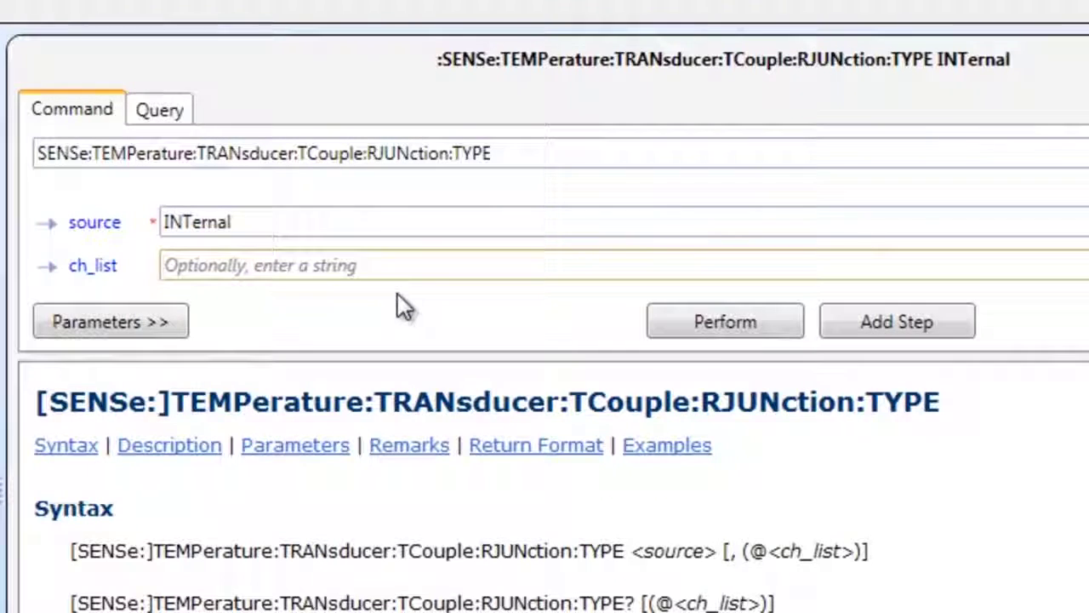
type("@")
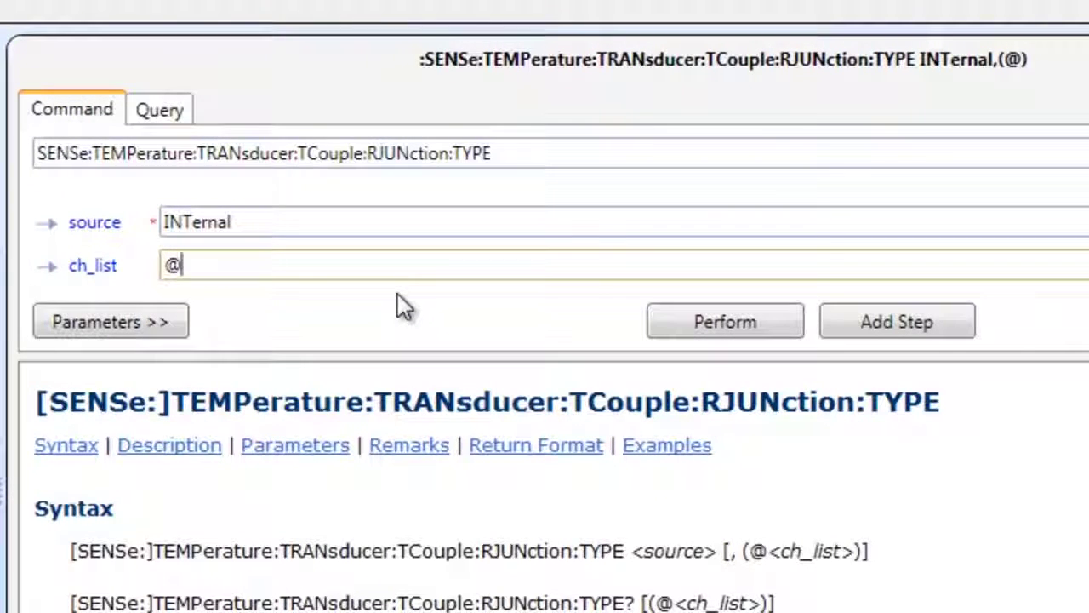
type("1002")
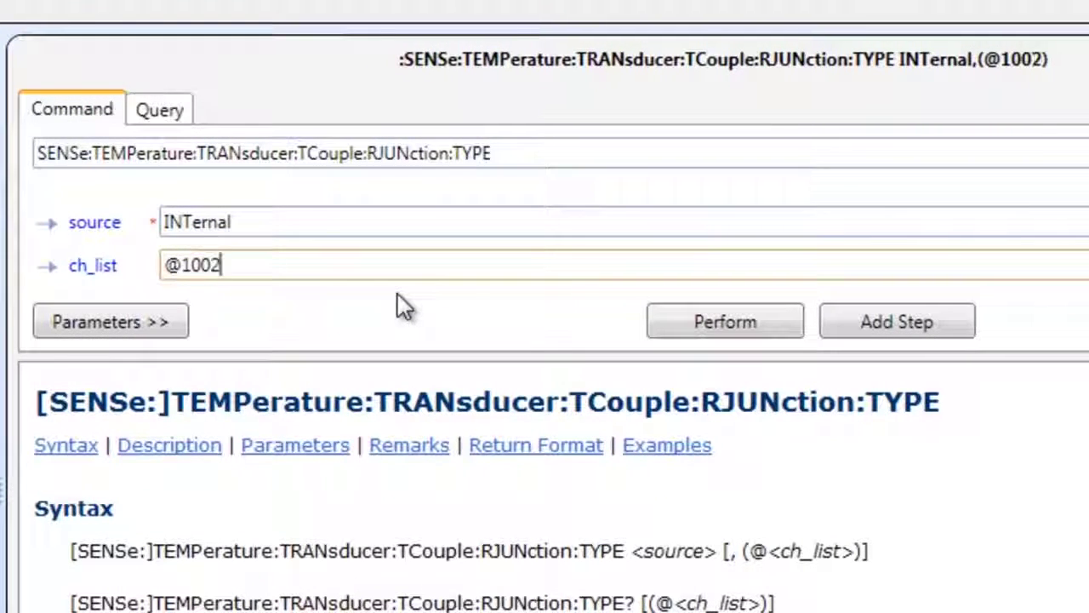
left_click(769, 324)
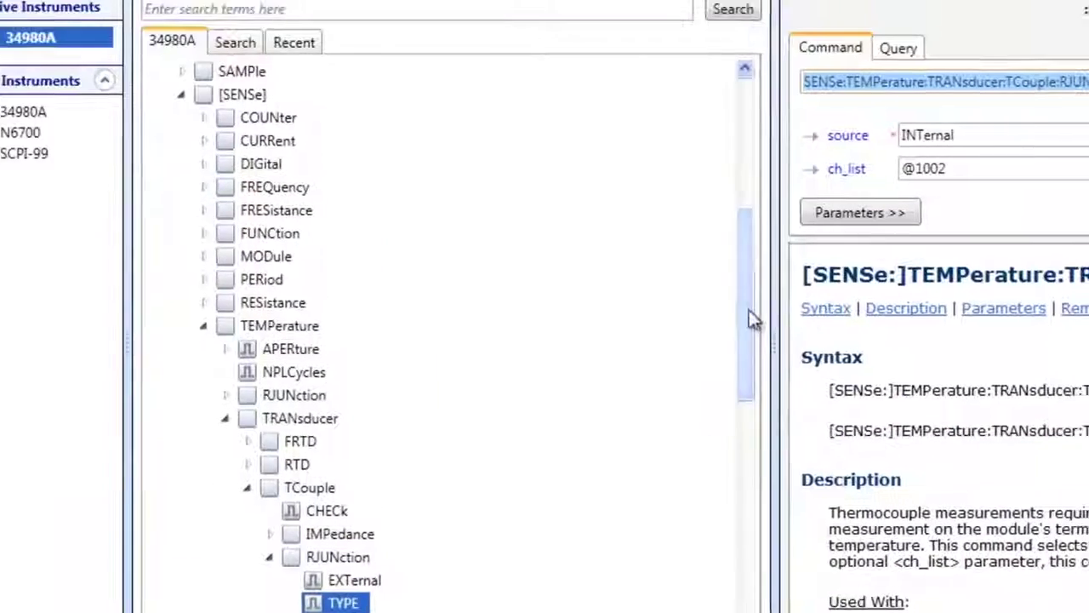
left_click_drag(751, 316, 761, 239)
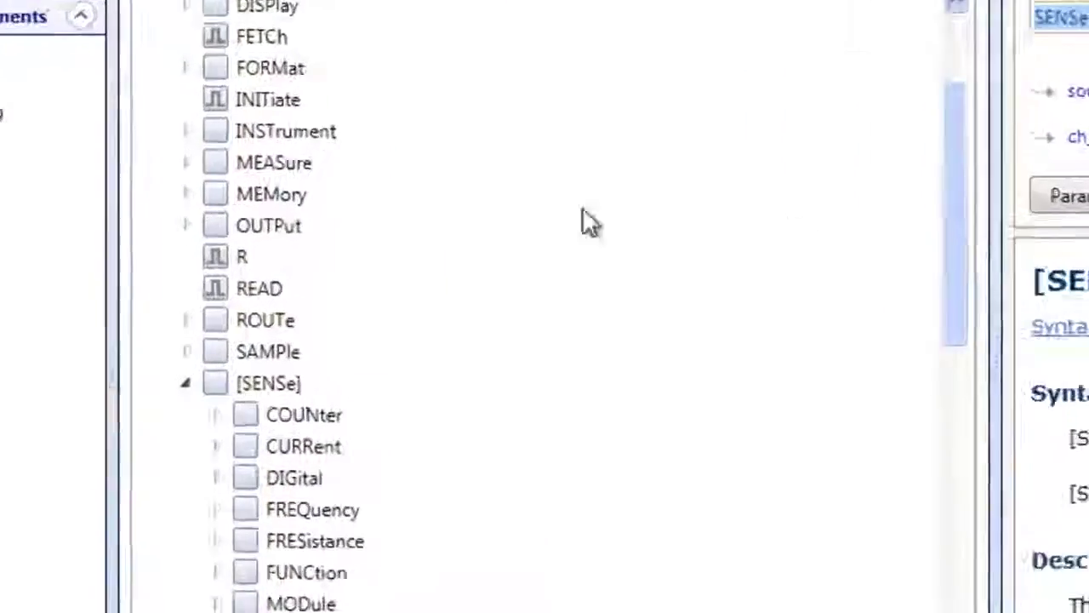
left_click(186, 163)
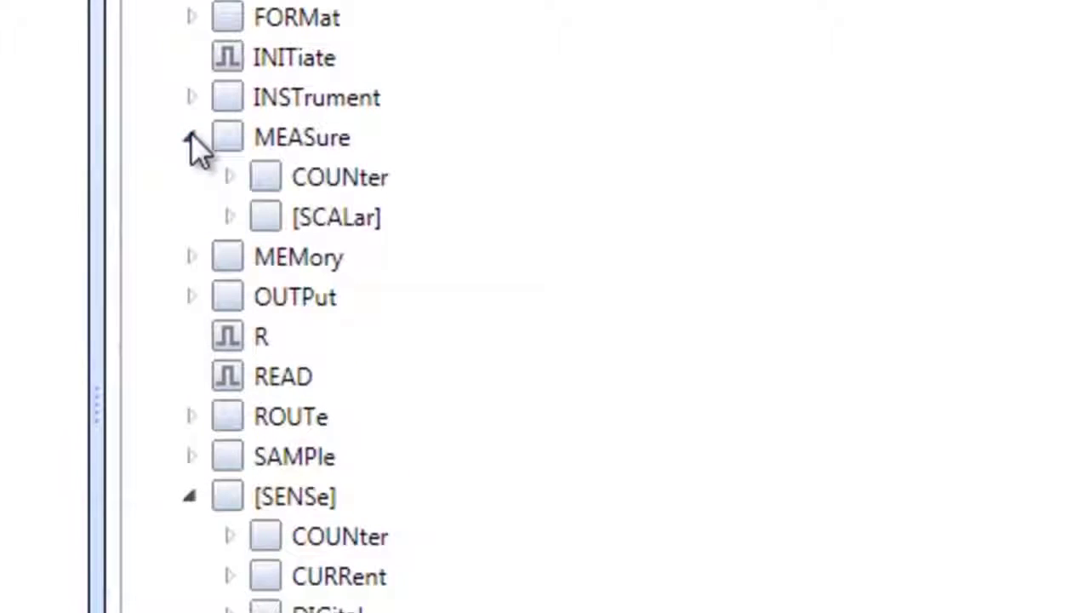
left_click(229, 215)
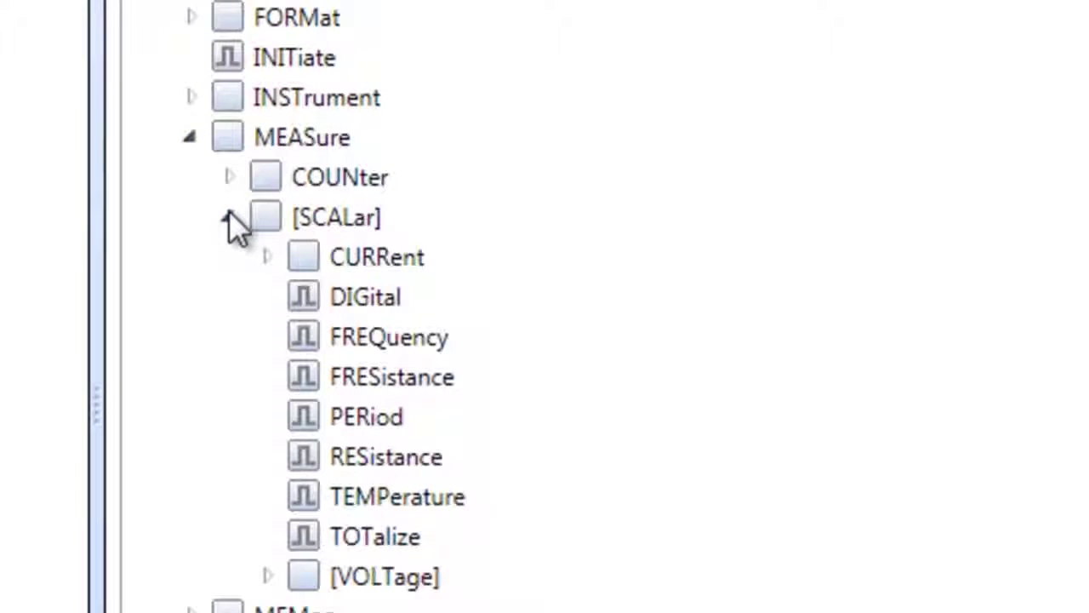
left_click(303, 497)
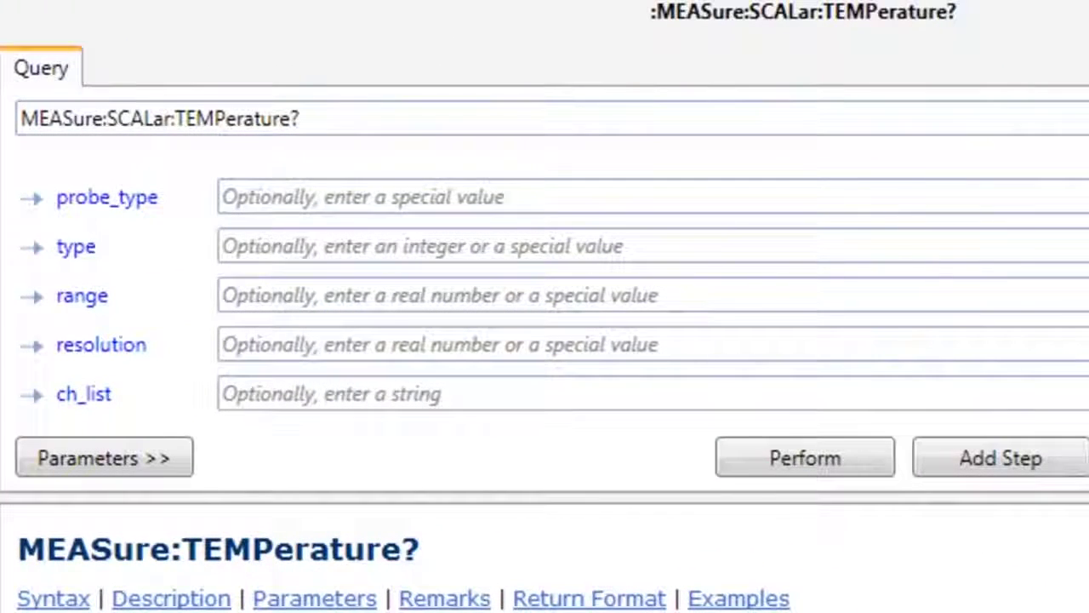
left_click(222, 197)
type("TCouple")
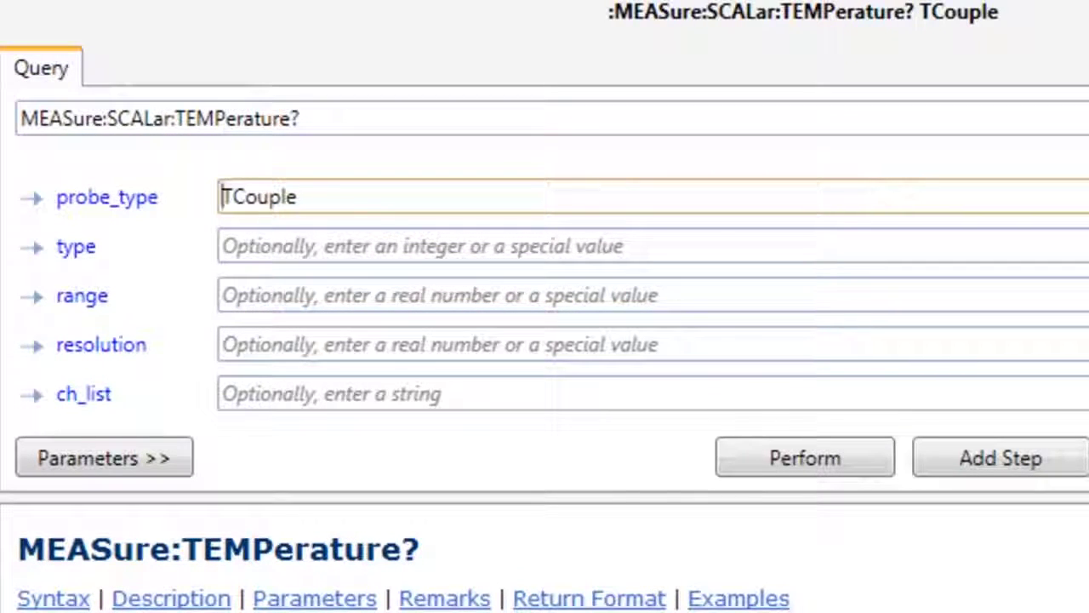
key("Tab")
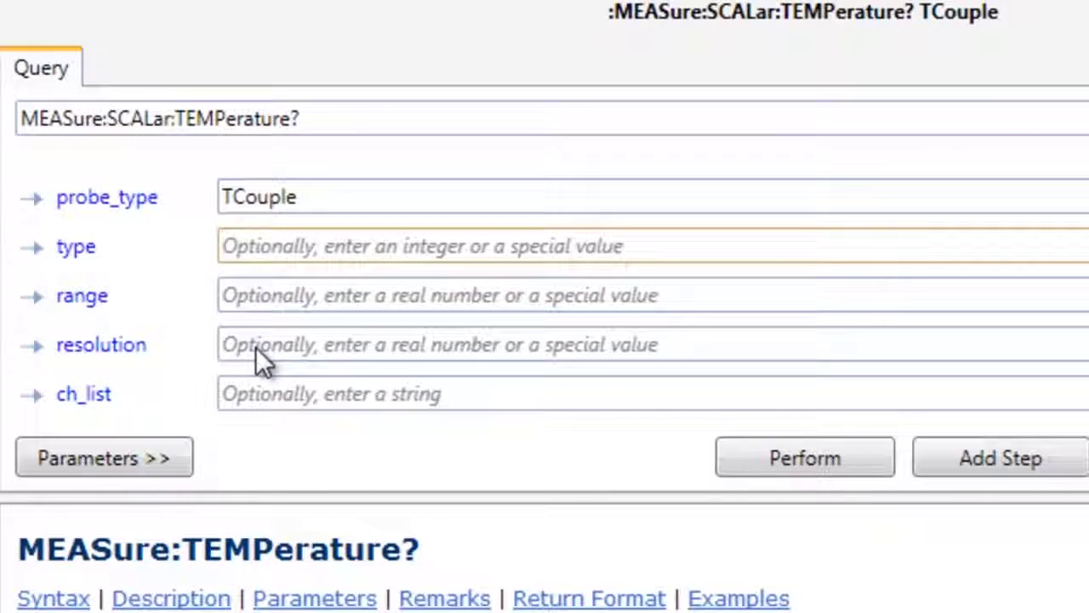
type("J")
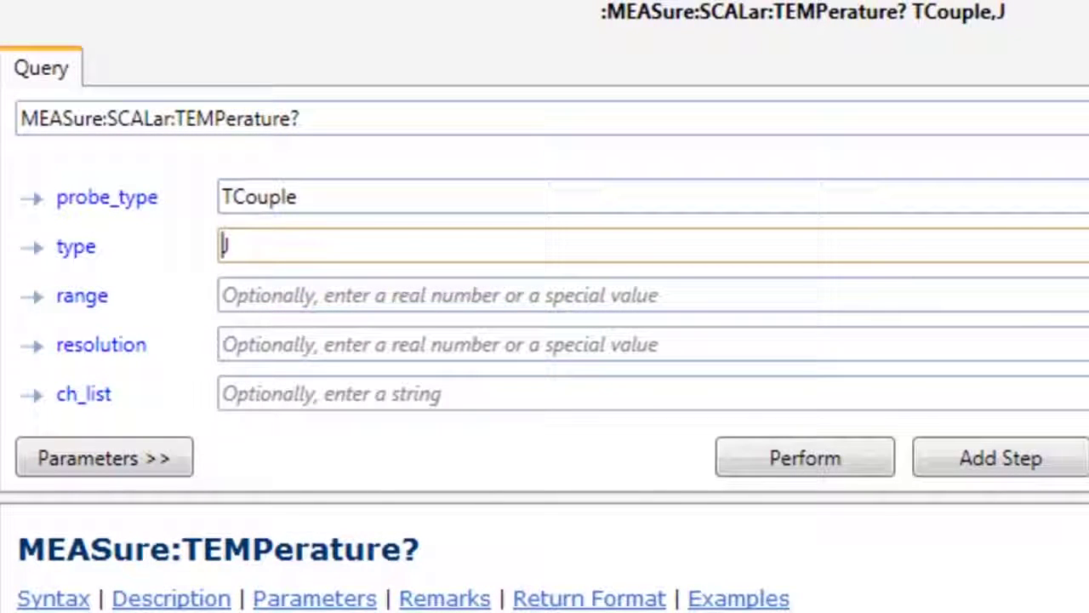
left_click(462, 390)
type("@1002")
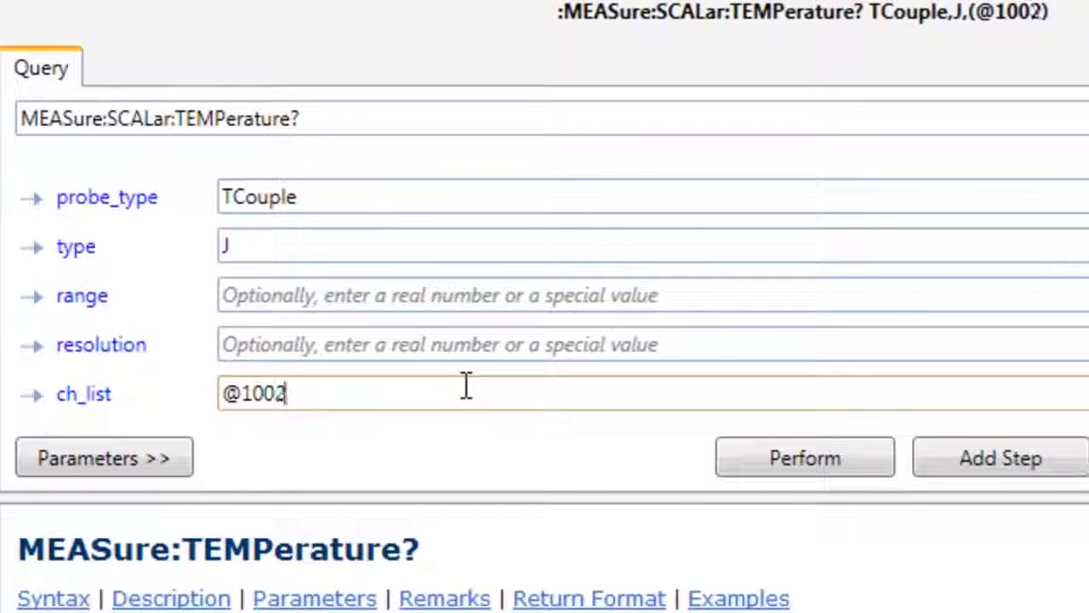
Step: Add the temperature query to the sequence, returning a reading of 72.6242
left_click(823, 460)
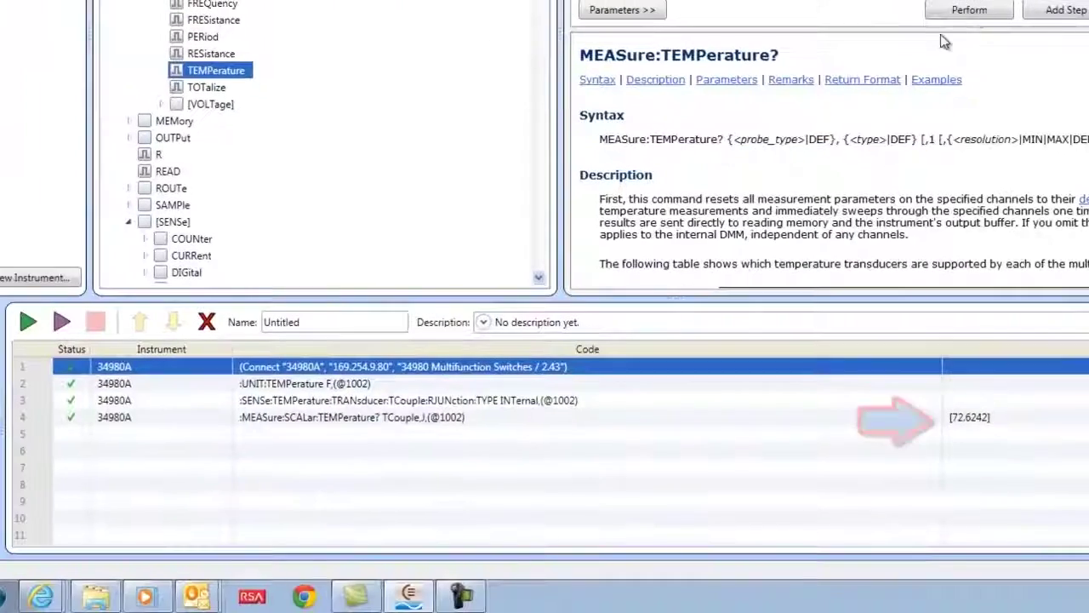